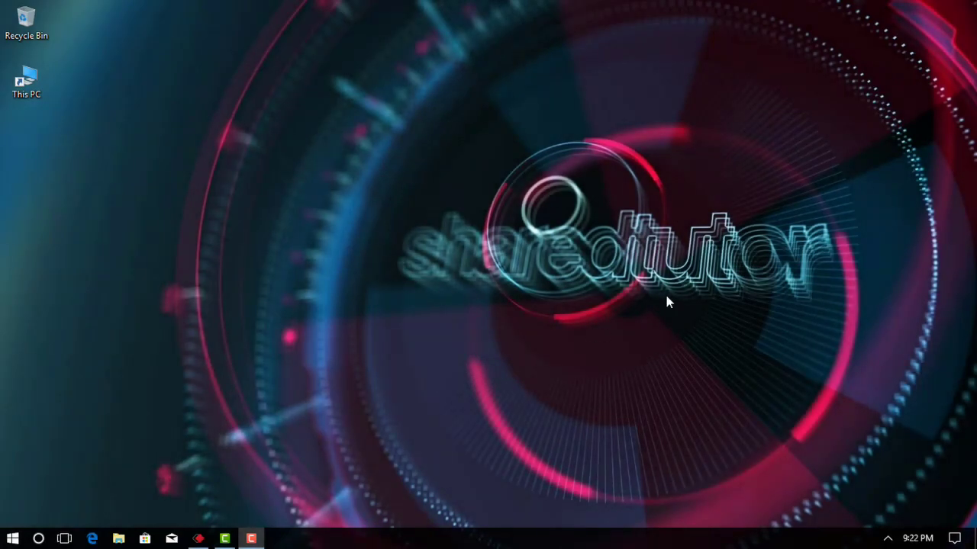
Launch Google Chrome from a Start menu search for 'chro'.
click(21, 538)
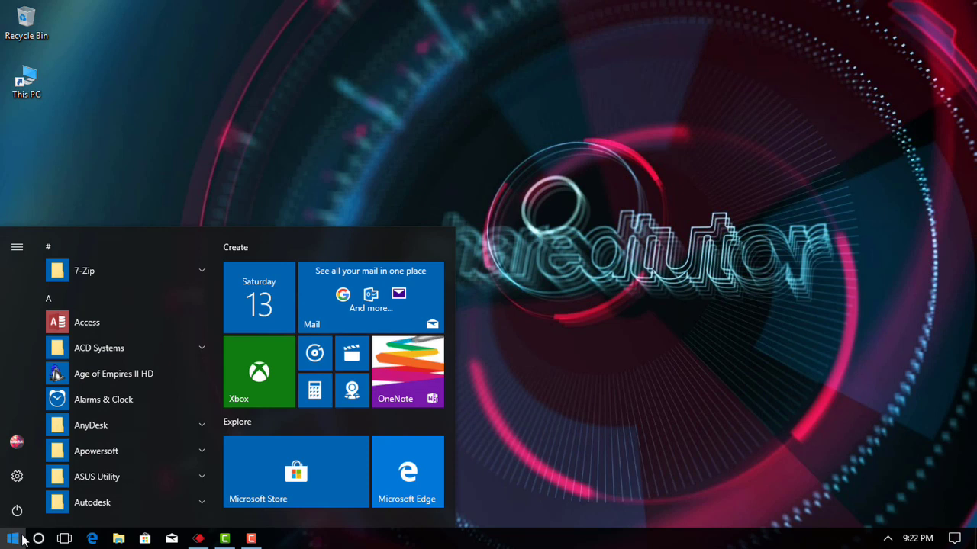
text(chro)
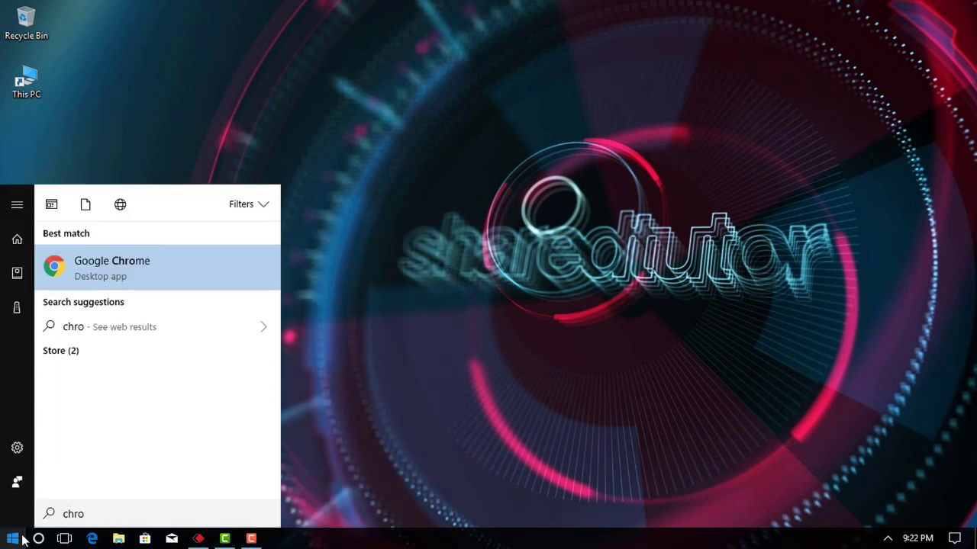
click(151, 284)
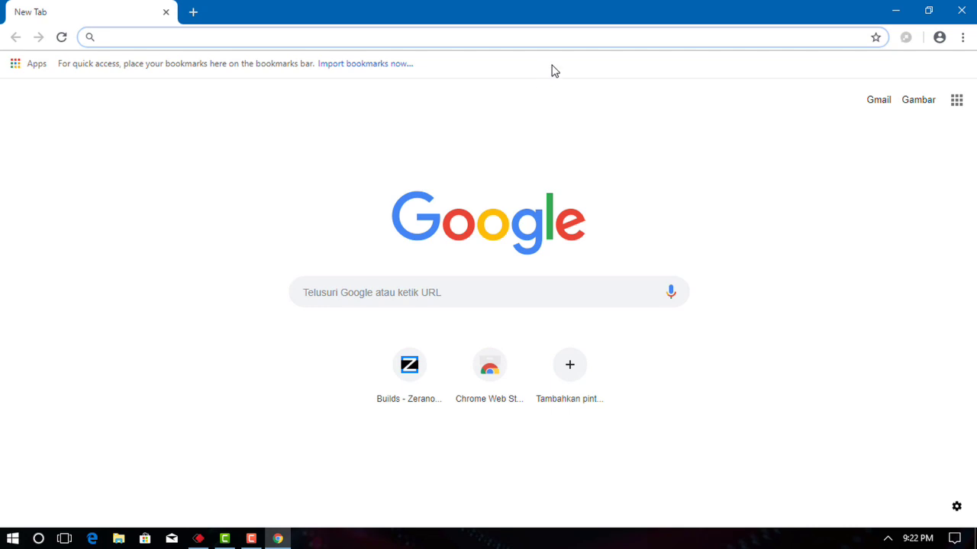
right_click(391, 33)
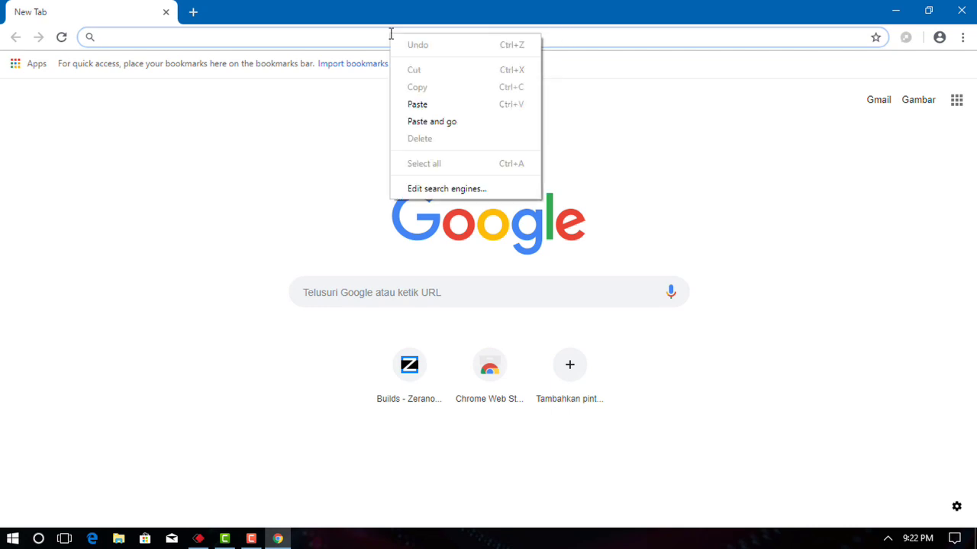
click(420, 104)
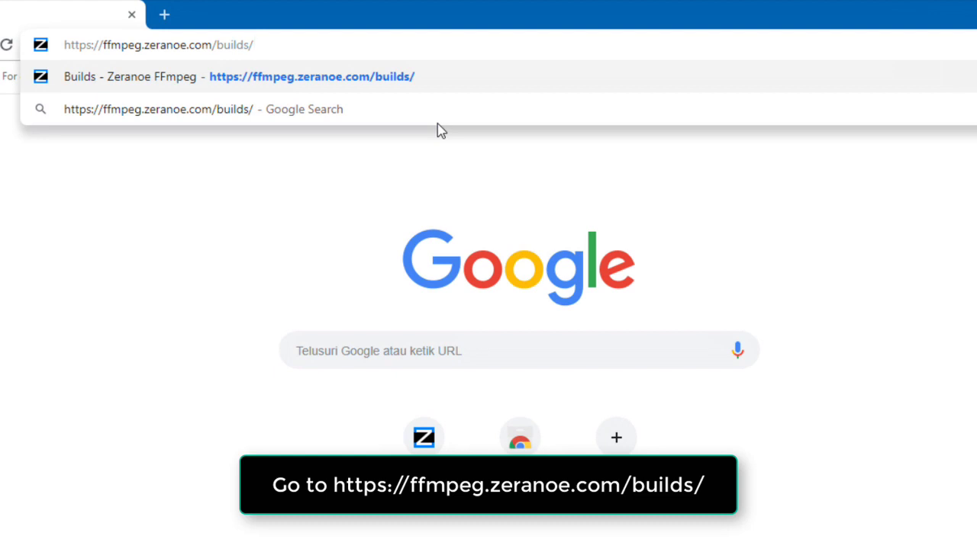
key(Return)
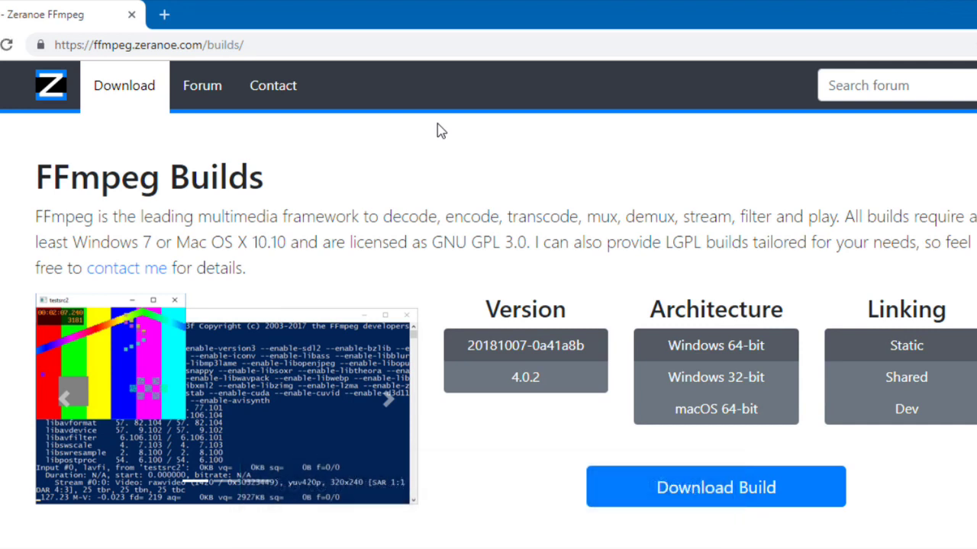
Download the 20181007-0a41a8b Windows 64-bit static build and show Chrome's Downloads page.
drag(485, 309, 577, 309)
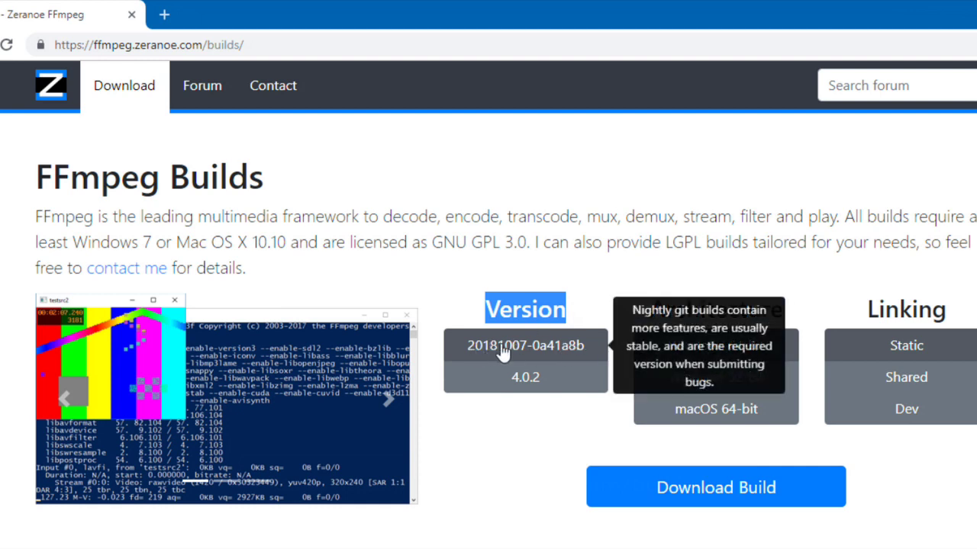
click(598, 241)
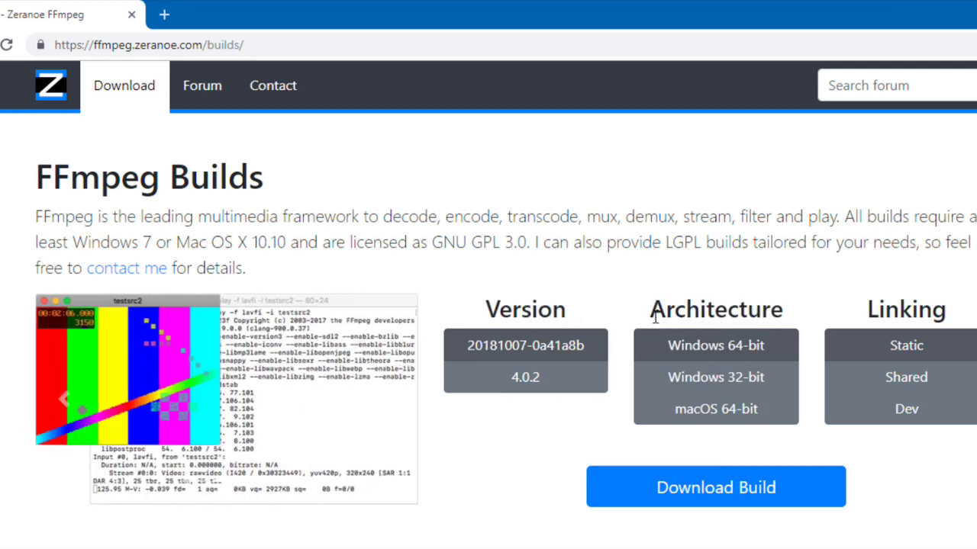
drag(650, 310, 807, 320)
click(777, 259)
drag(865, 308, 955, 312)
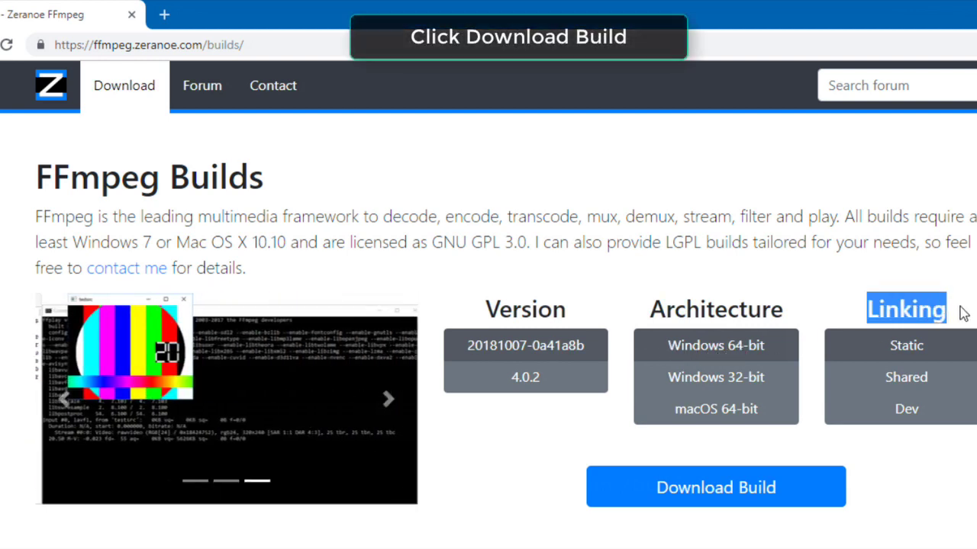
click(919, 304)
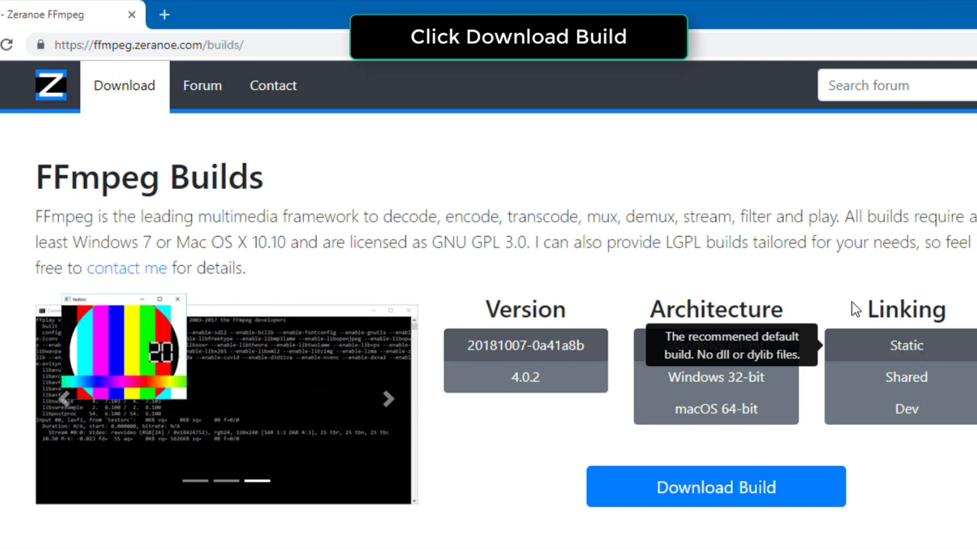
click(753, 497)
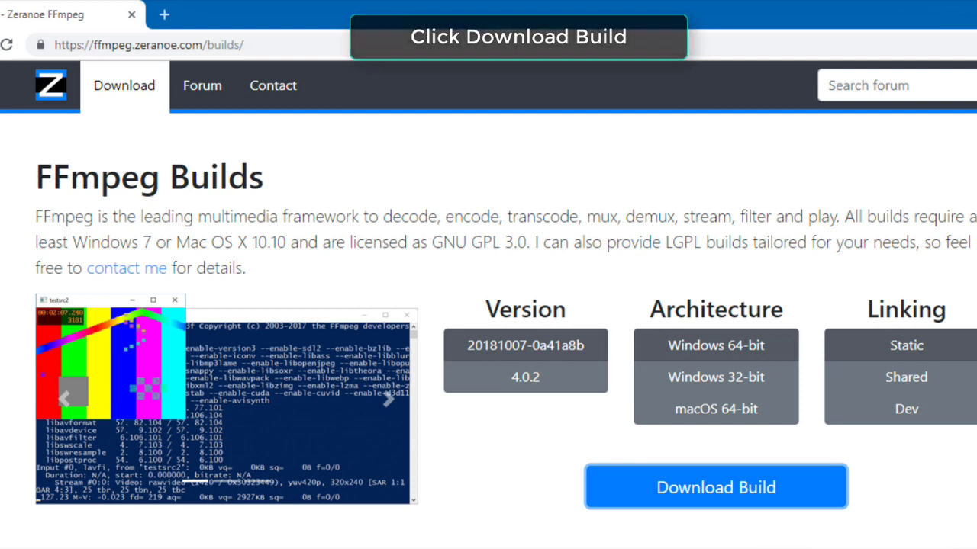
key(ctrl+j)
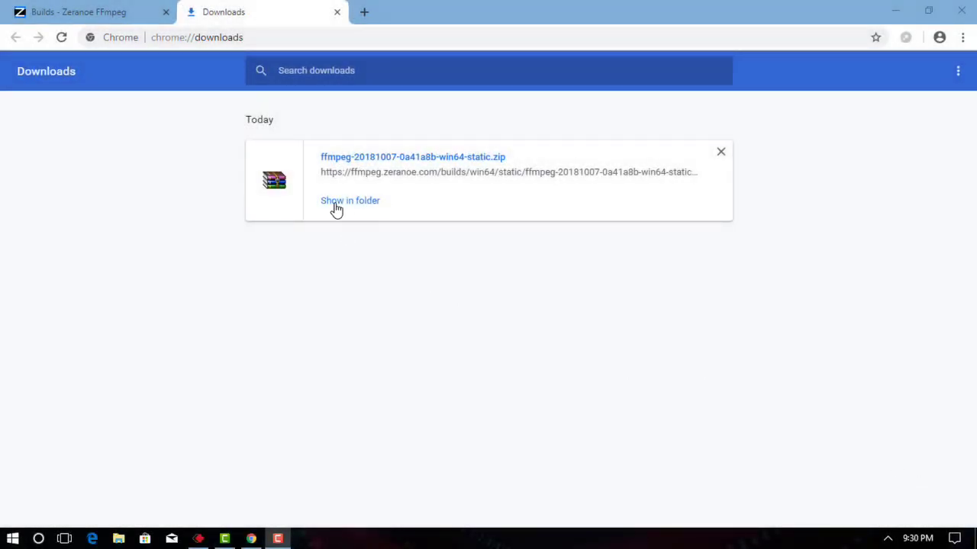
Extract the FFmpeg zip with Extract Here into its Downloads folder.
click(337, 201)
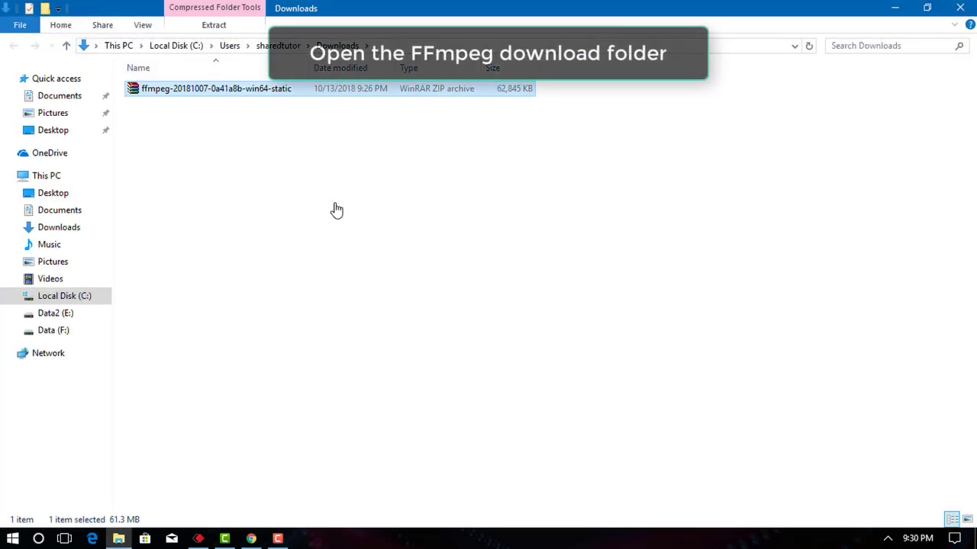
right_click(239, 89)
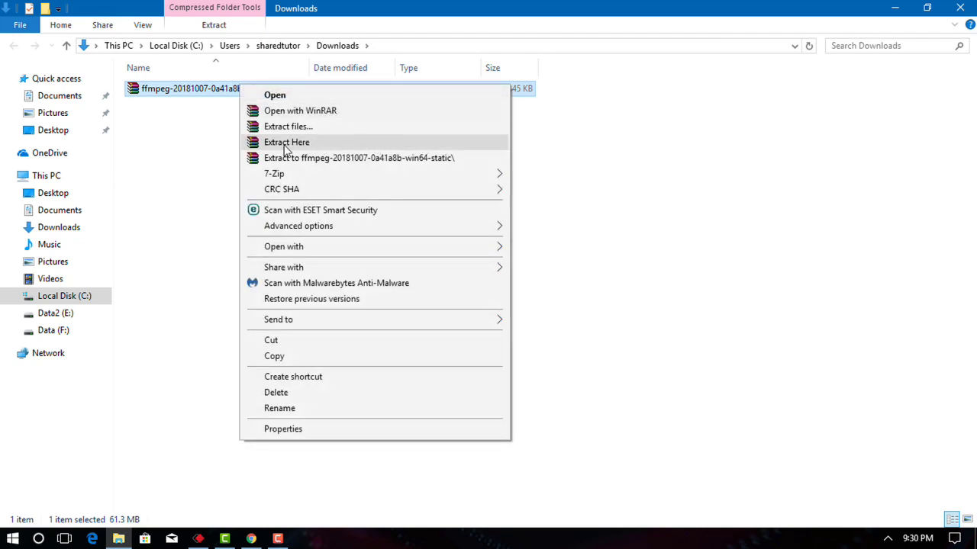
click(324, 145)
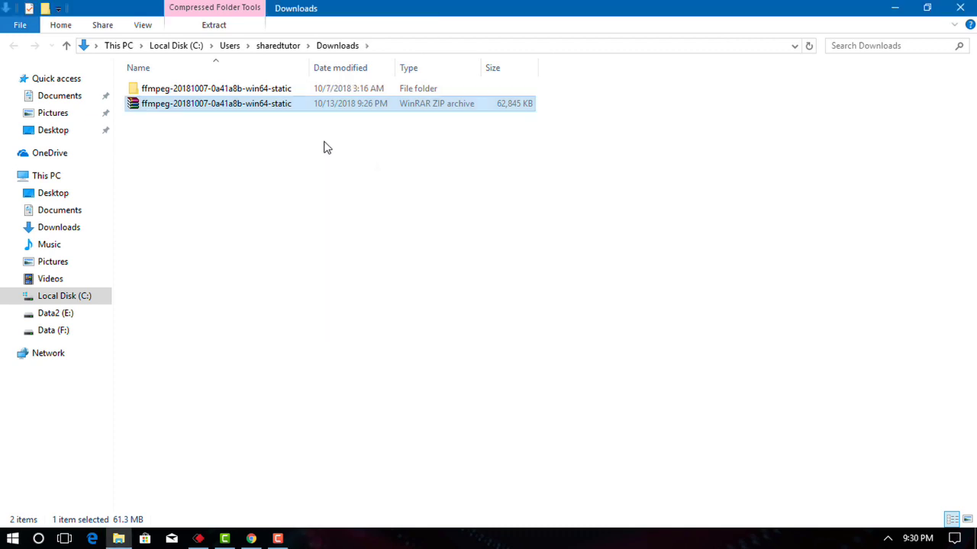
Rename the extracted FFmpeg folder to 'ffmpeg'.
click(177, 91)
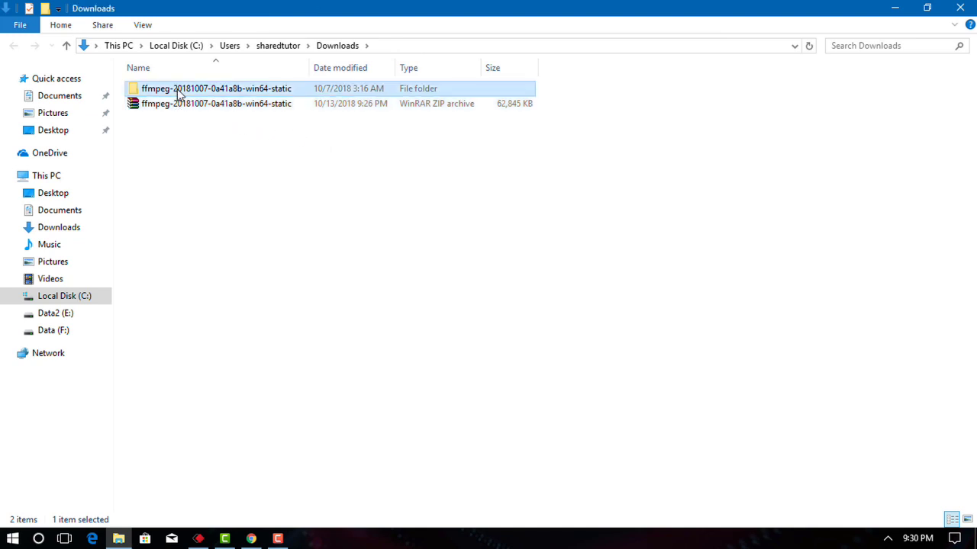
right_click(222, 90)
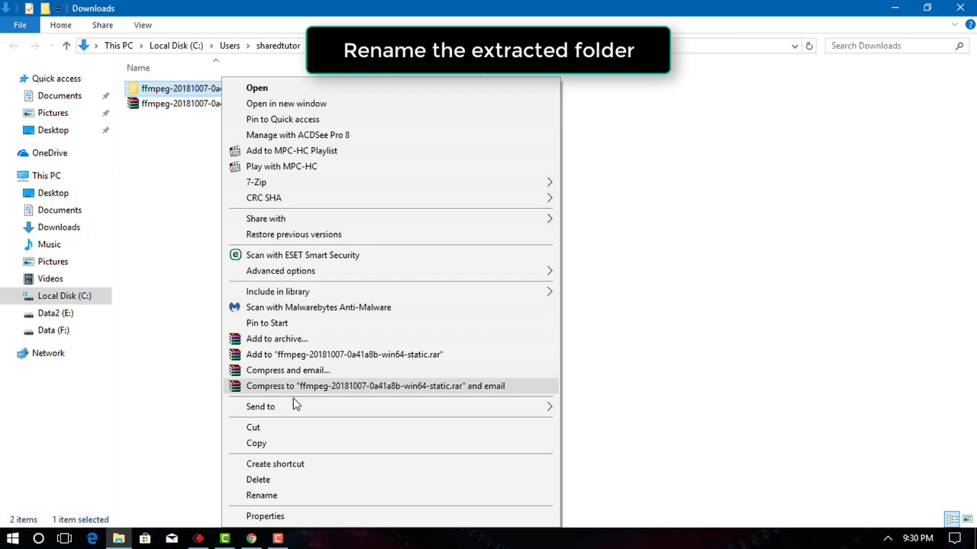
click(261, 497)
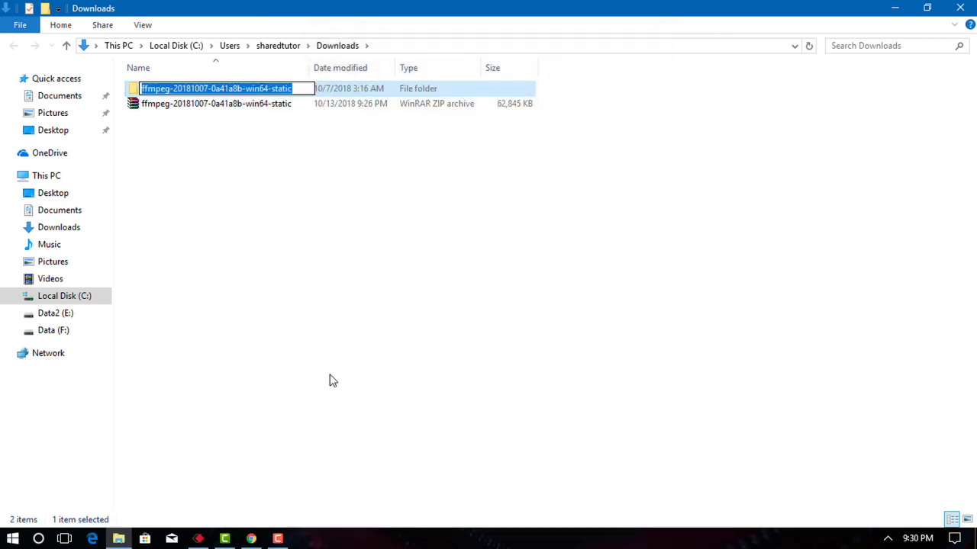
text(ff)
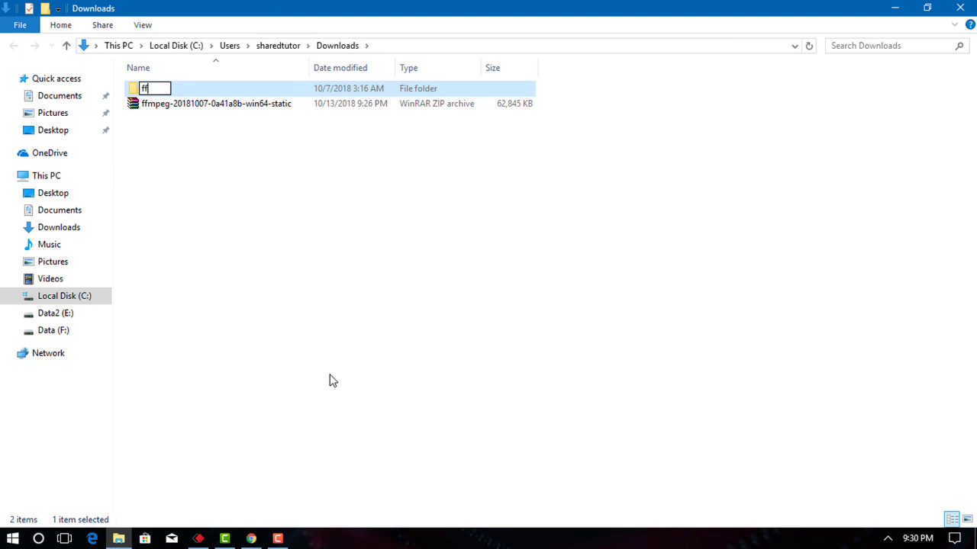
text(mpeg)
key(Return)
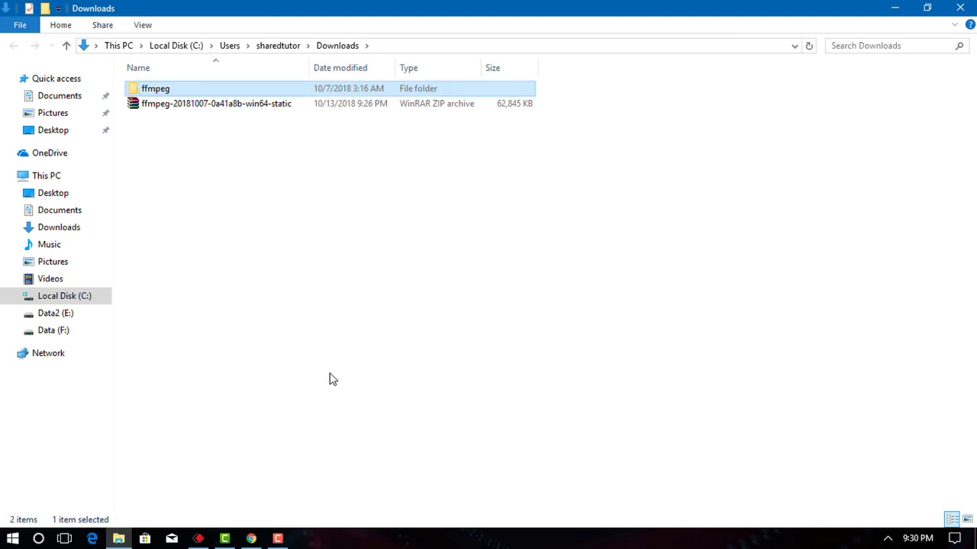
Open ffmpeg to check its bin, doc and presets folders, then return to Downloads.
double_click(235, 90)
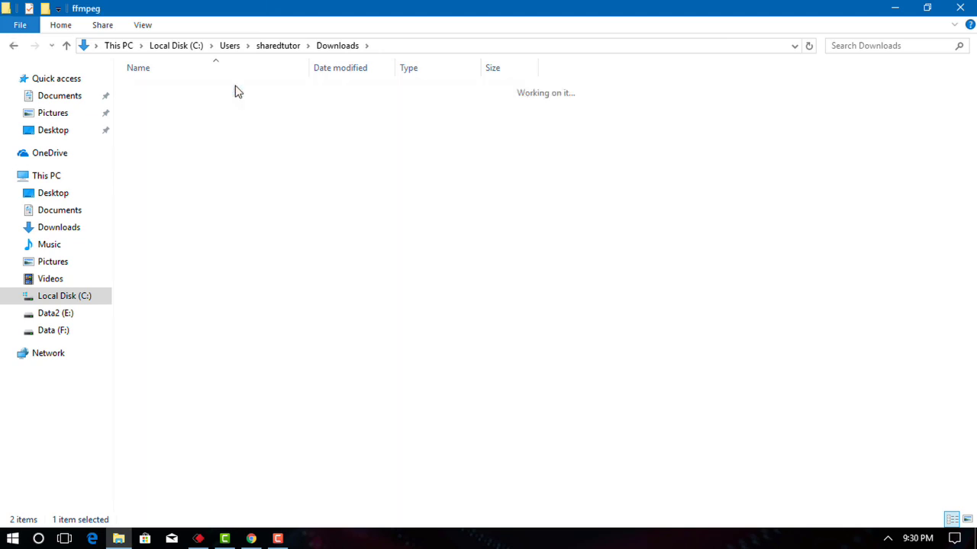
click(188, 92)
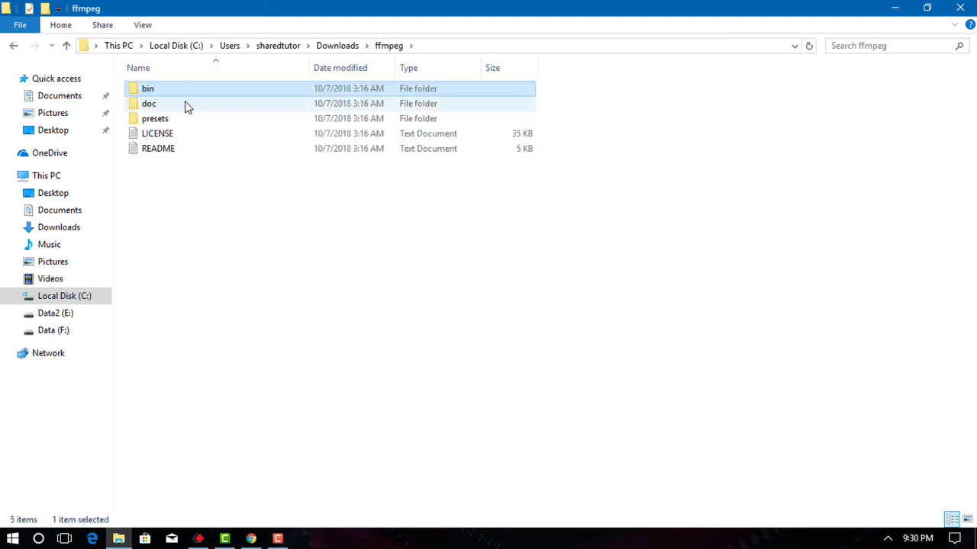
click(187, 104)
click(194, 121)
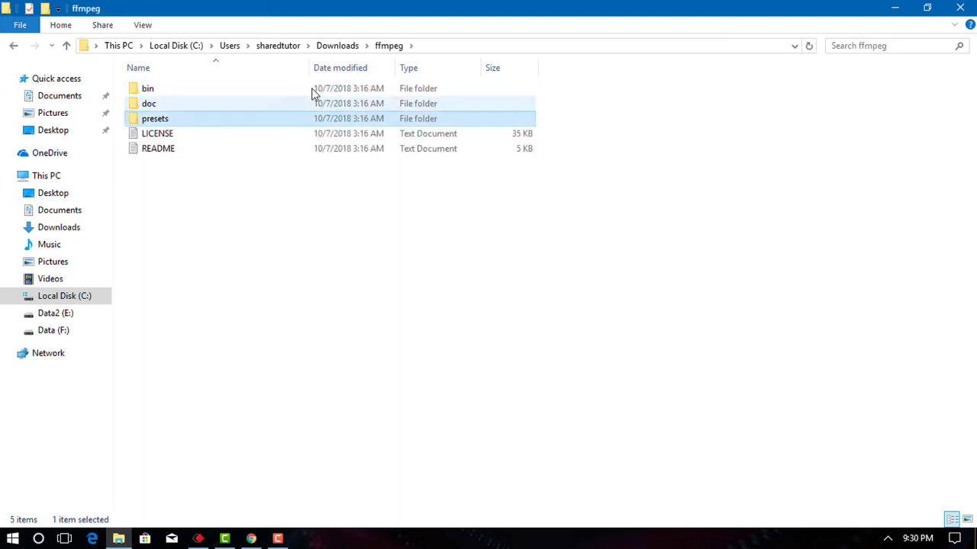
click(385, 48)
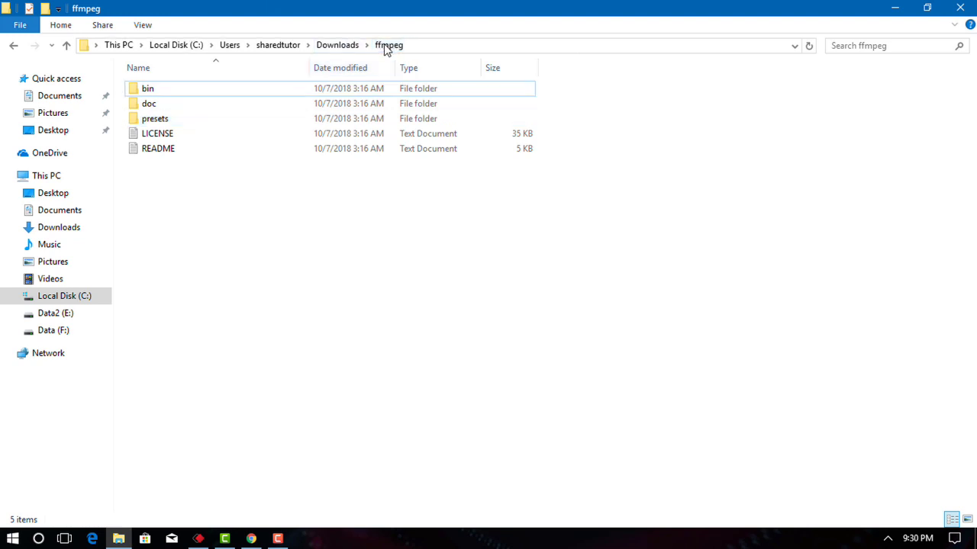
click(333, 48)
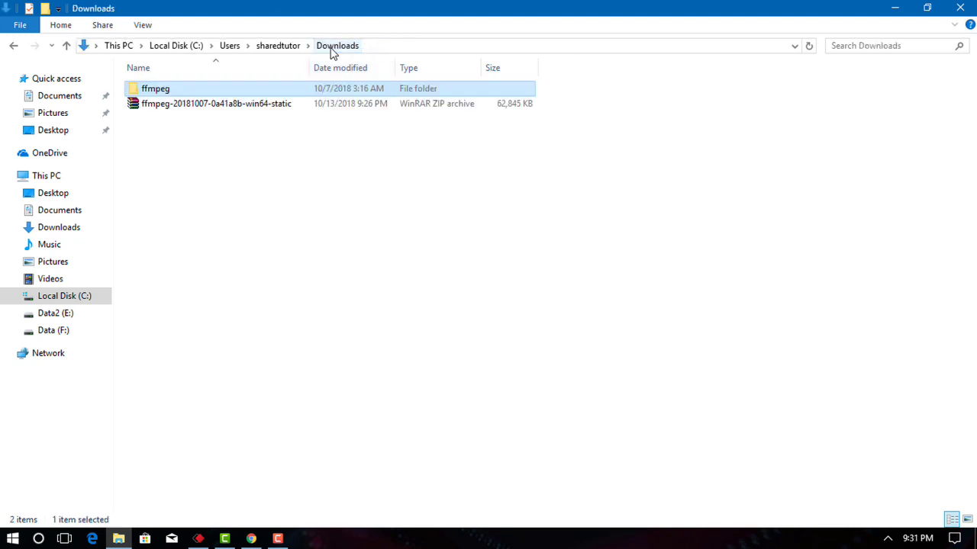
Copy the ffmpeg folder and switch to This PC.
right_click(216, 91)
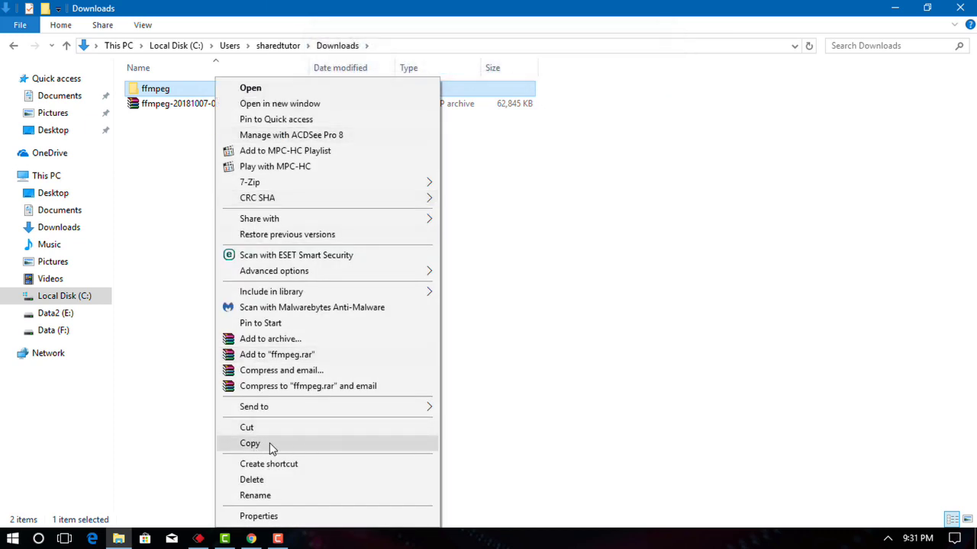
click(315, 450)
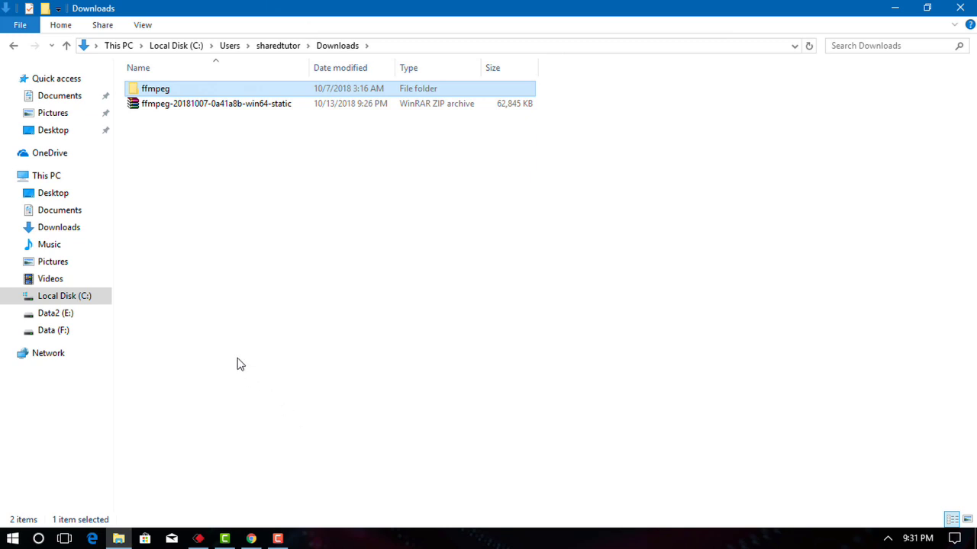
click(55, 177)
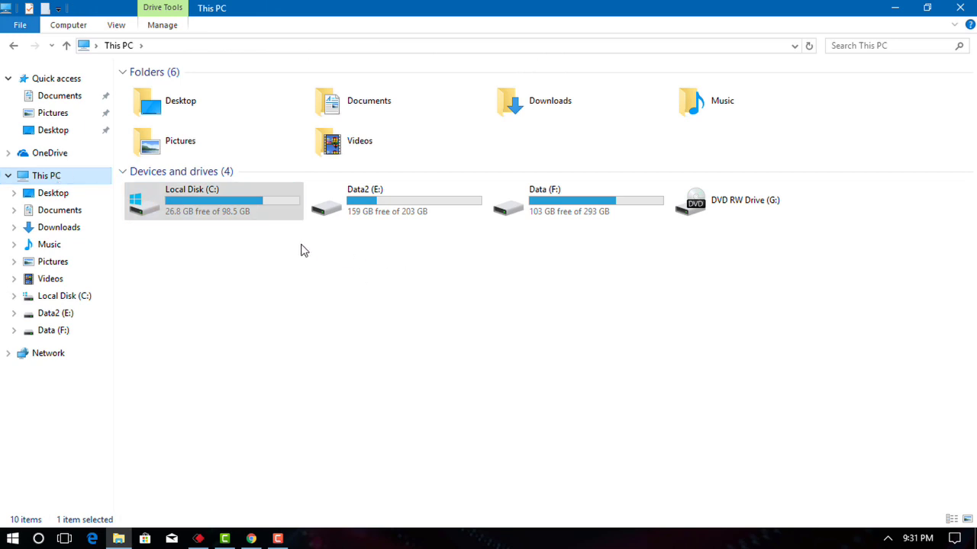
Paste the copied ffmpeg folder into the root of Local Disk (C:).
double_click(215, 196)
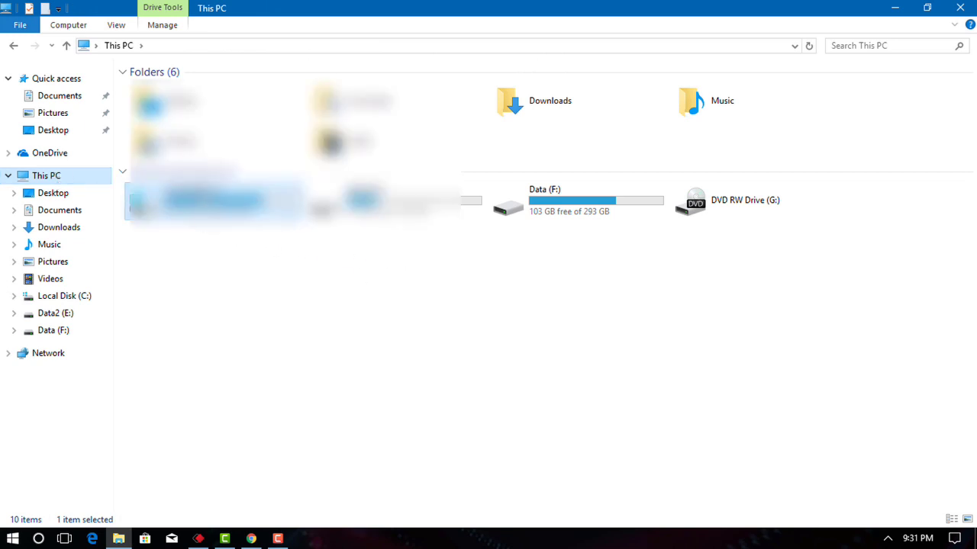
right_click(407, 300)
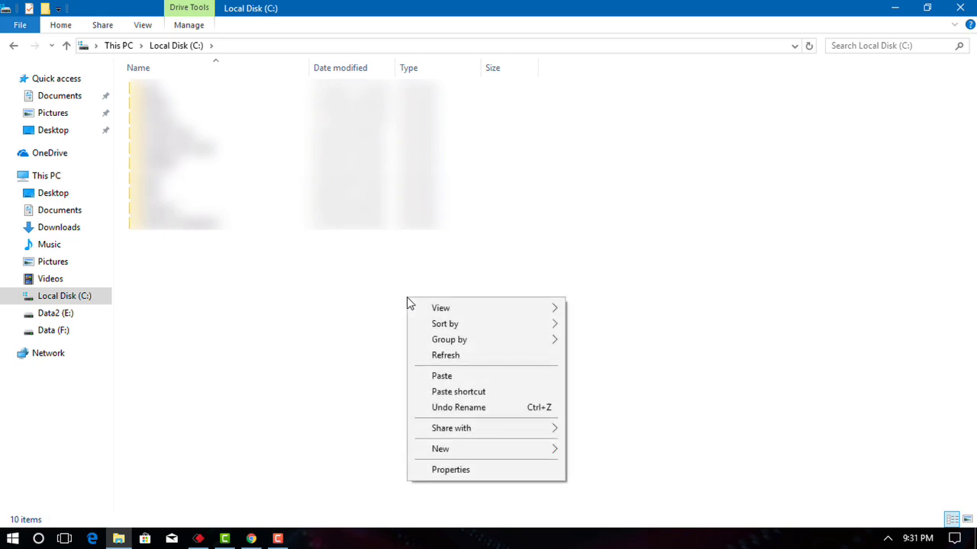
click(477, 376)
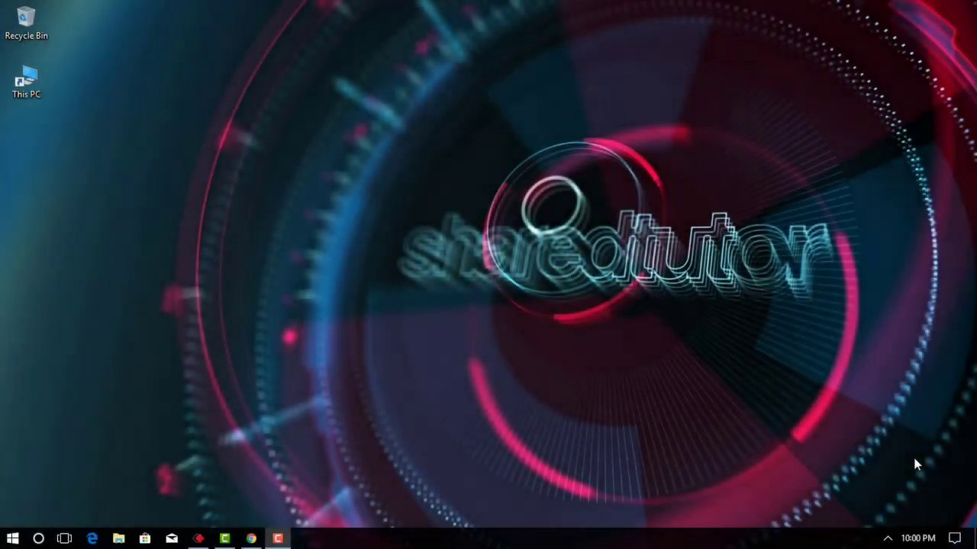
Open the System page via This PC's Computer ribbon Properties.
double_click(27, 84)
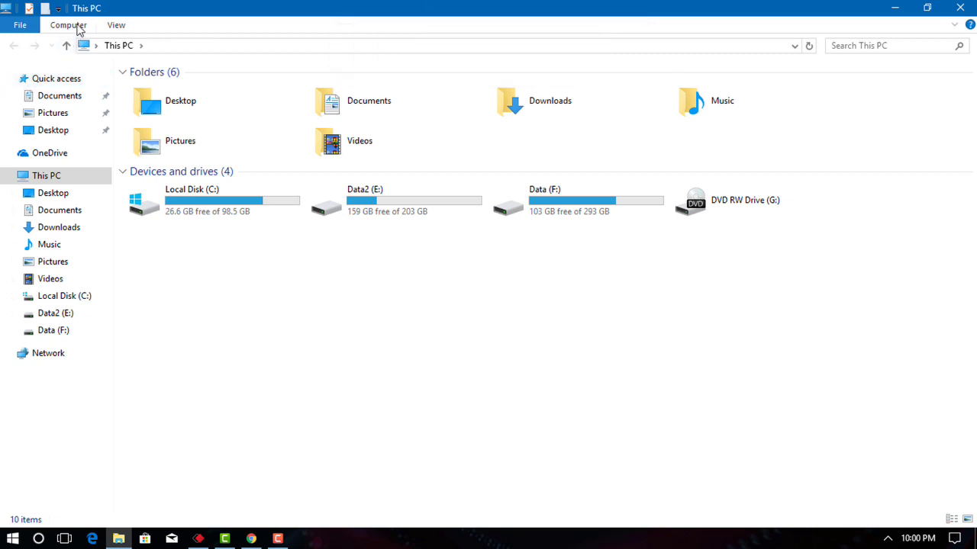
click(68, 25)
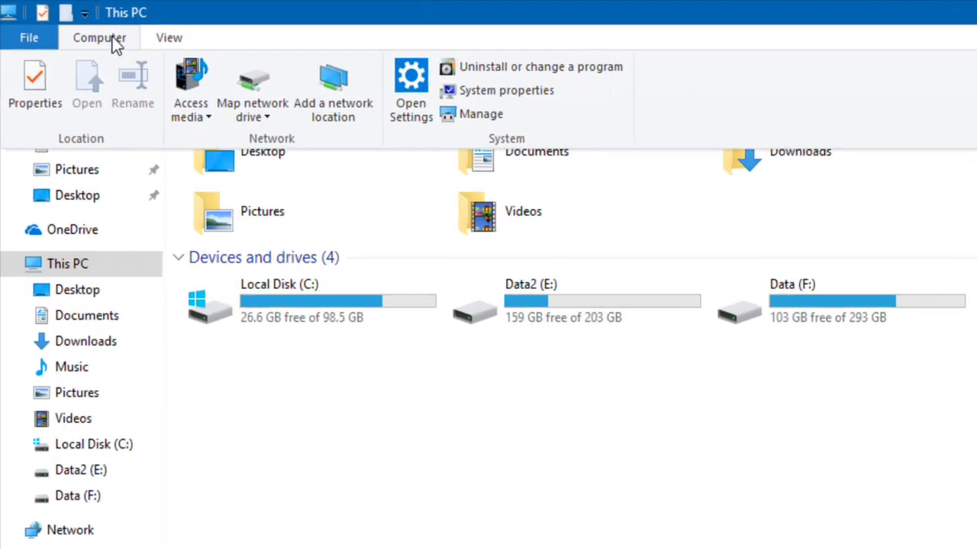
click(49, 79)
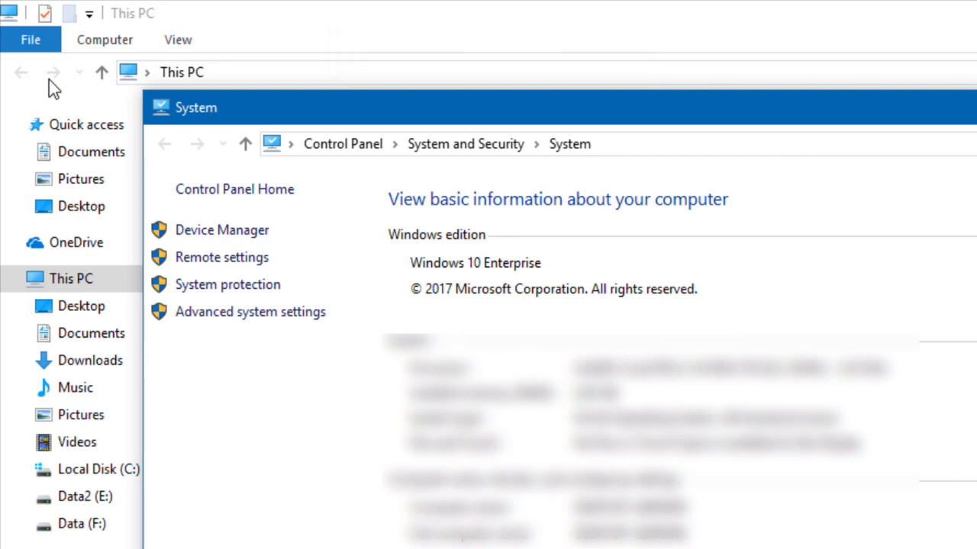
Open Environment Variables from Advanced system settings.
click(219, 314)
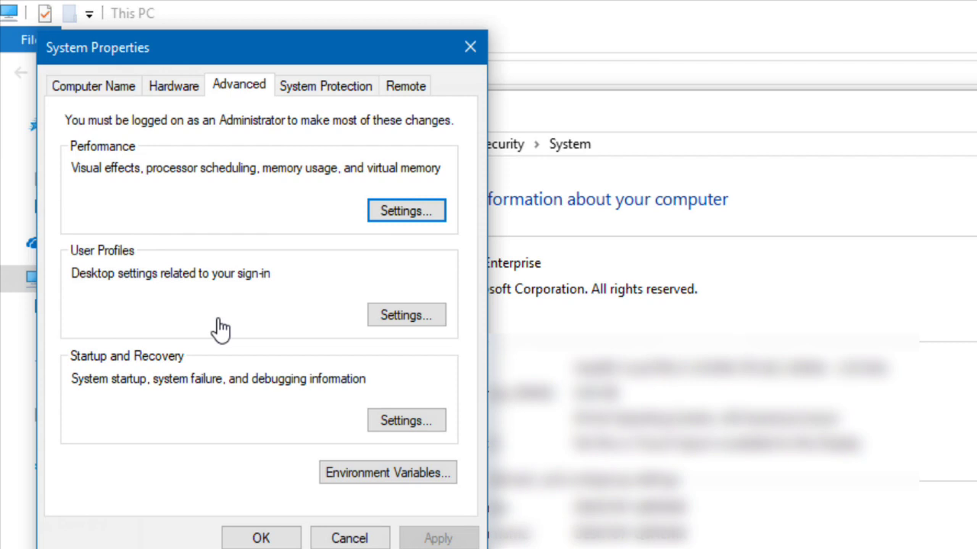
click(388, 471)
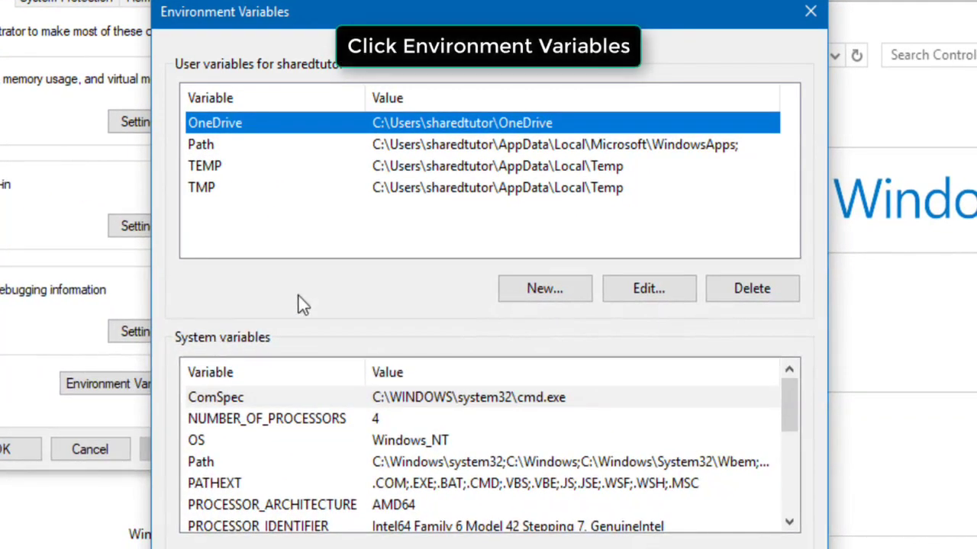
Edit the Path entry under User variables.
click(538, 147)
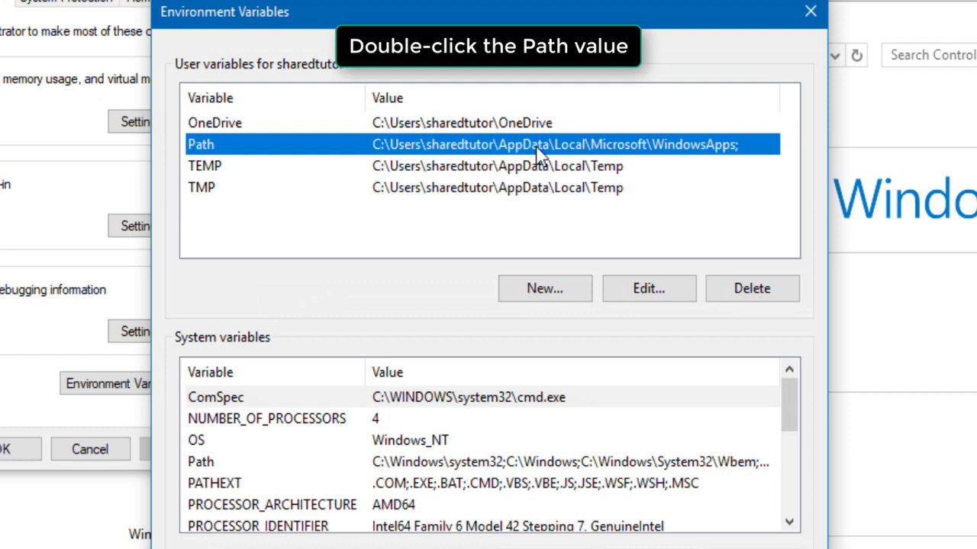
click(648, 288)
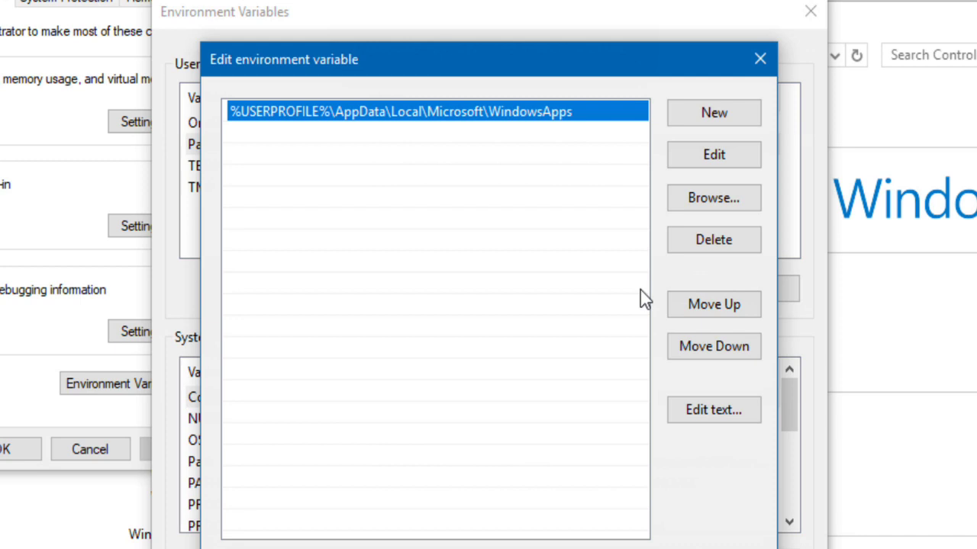
Add a new user Path entry C:\ffmpeg\bin\ and confirm both environment variable dialogs.
click(726, 113)
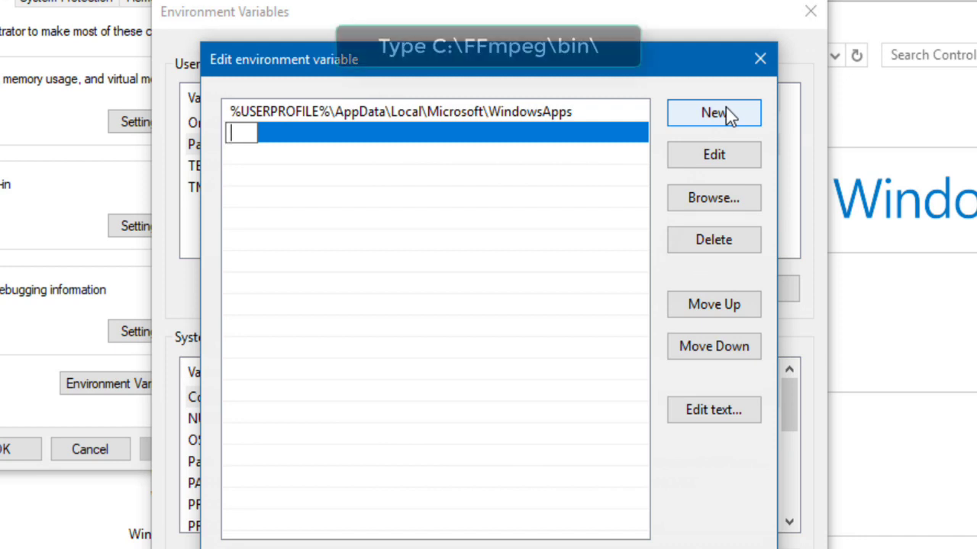
text(C)
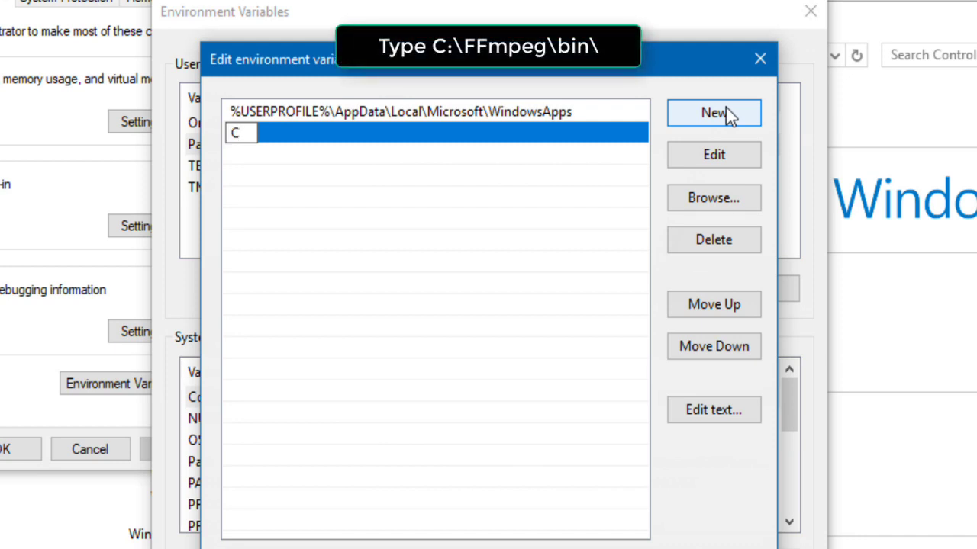
text(:\)
text(ffmp)
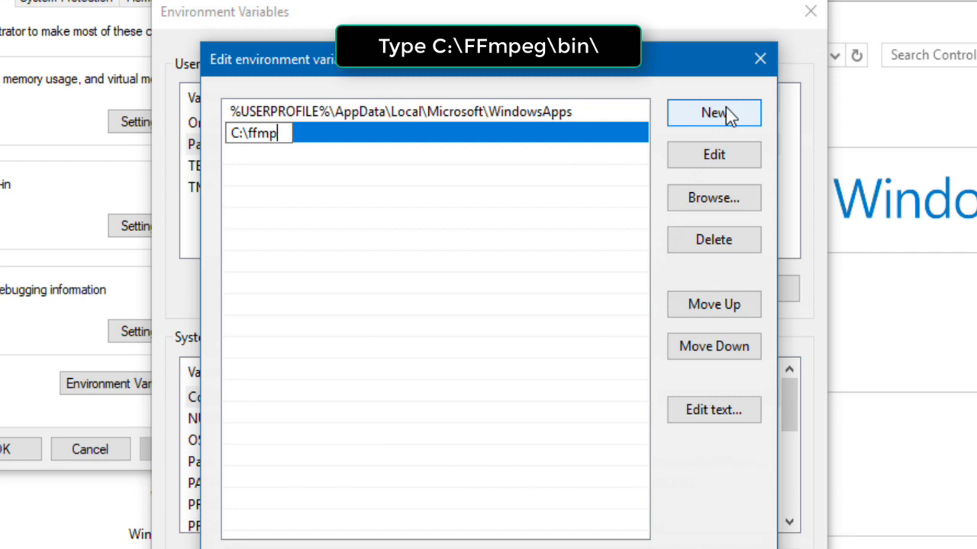
text(eg\)
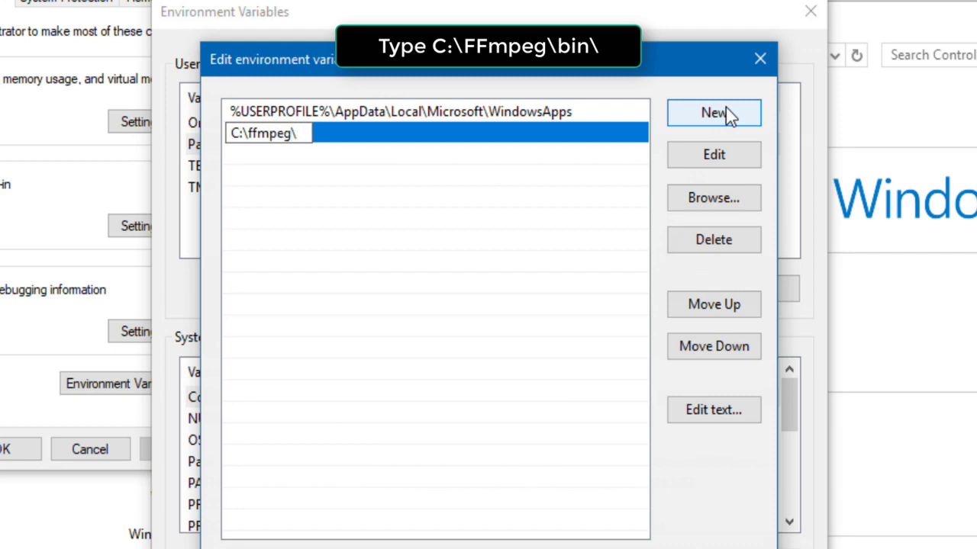
text(b)
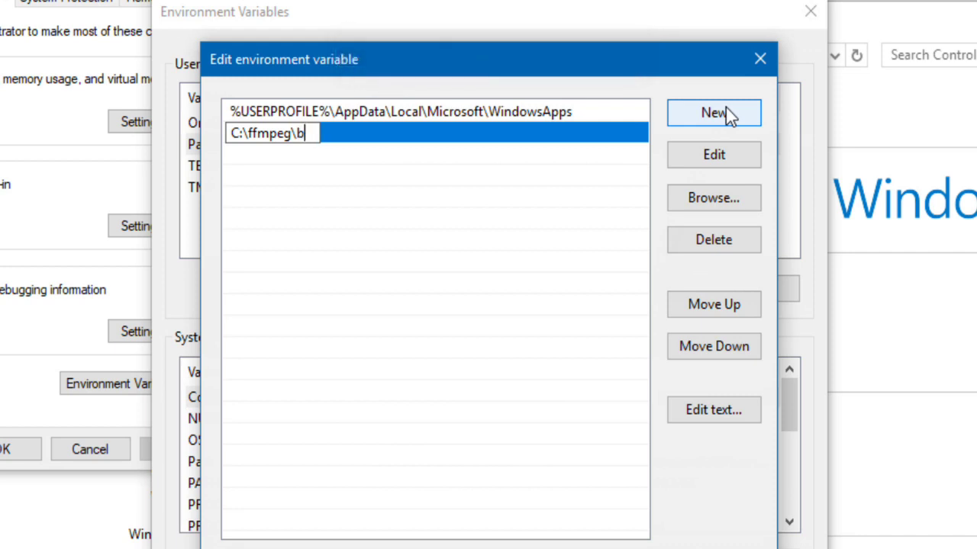
text(in)
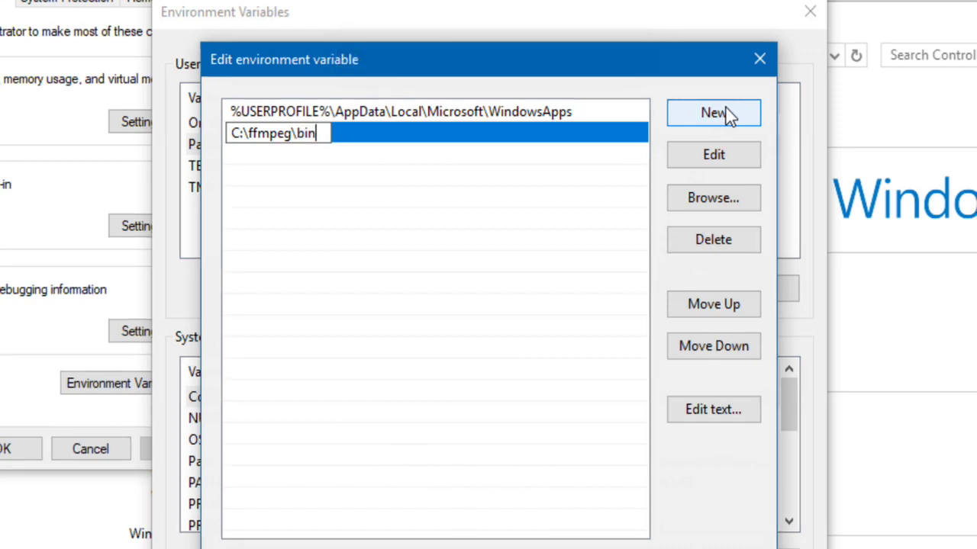
text(\)
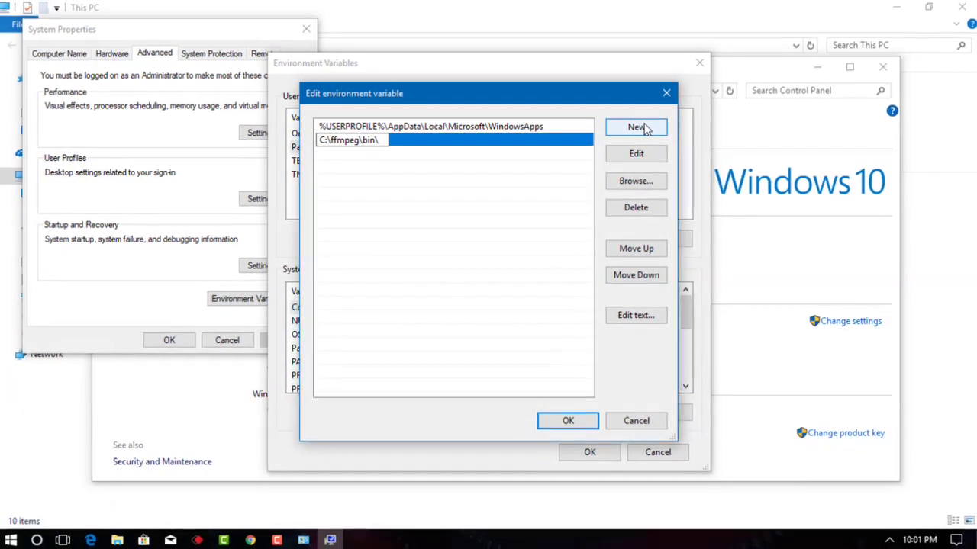
click(569, 419)
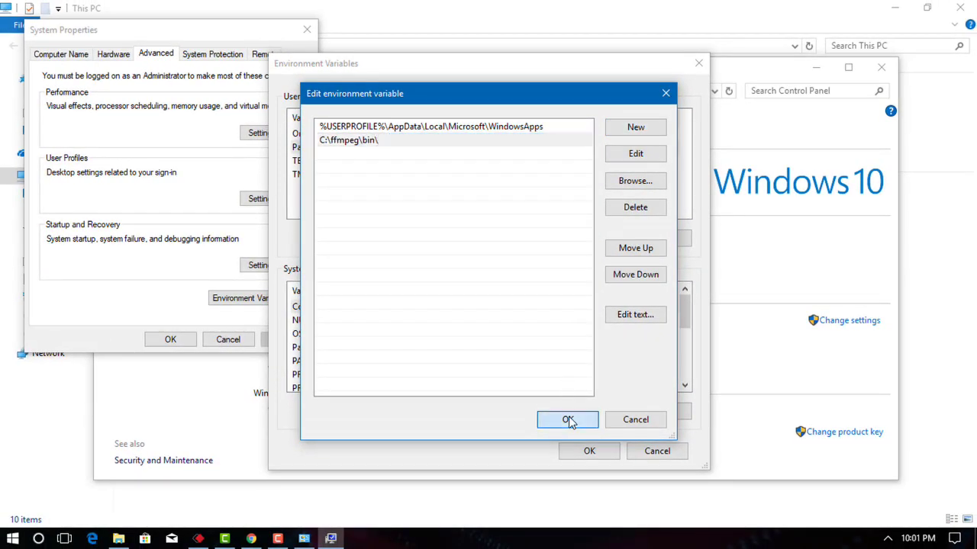
click(592, 452)
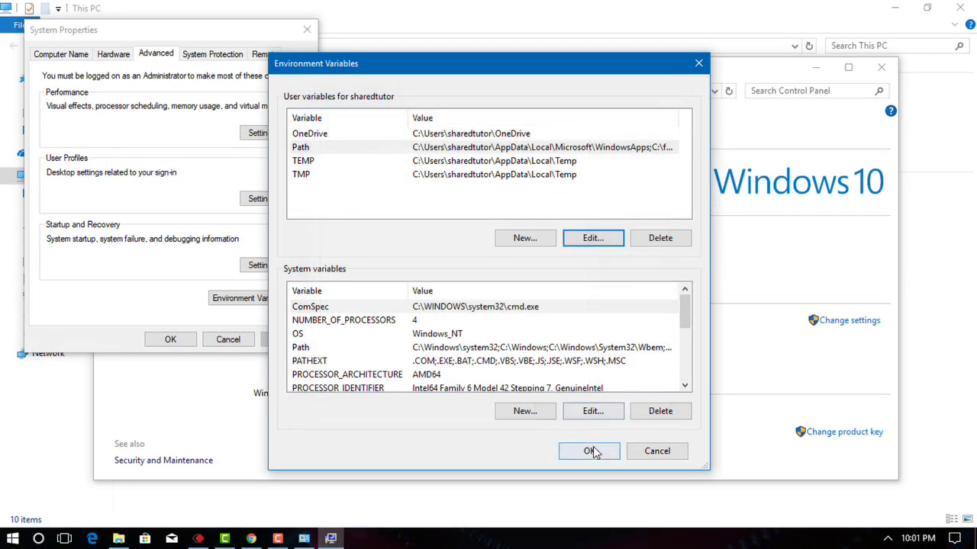
Close System Properties and search the Start menu for cmd to locate Command Prompt.
click(171, 340)
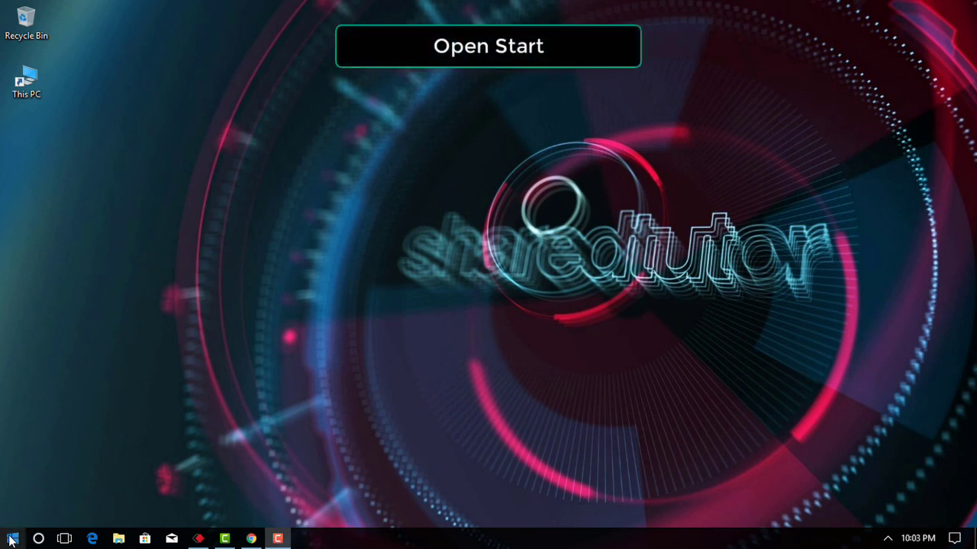
click(11, 540)
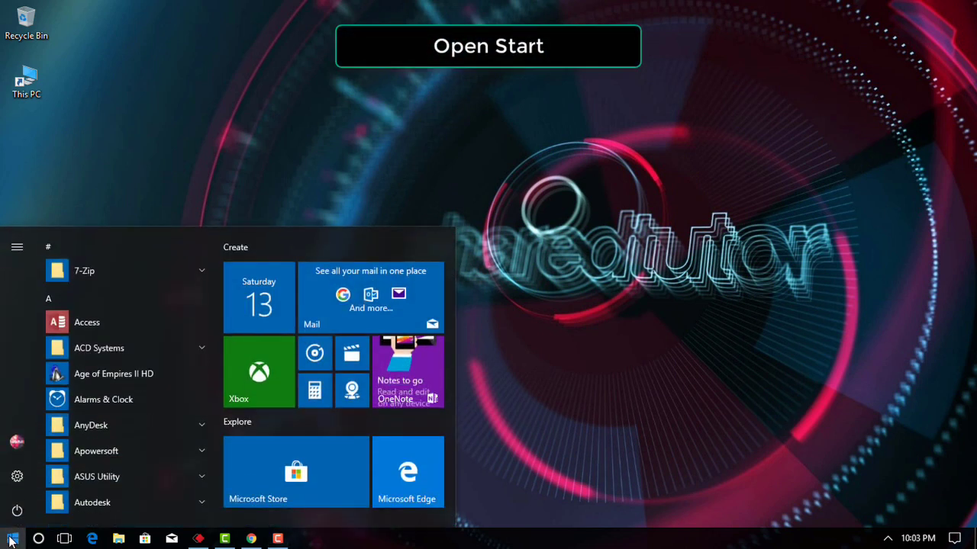
text(cm)
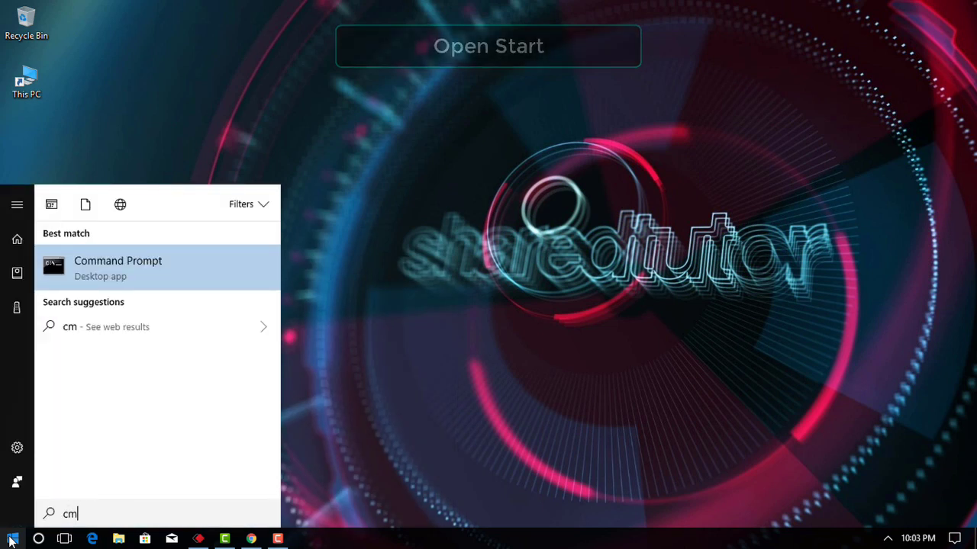
text(d)
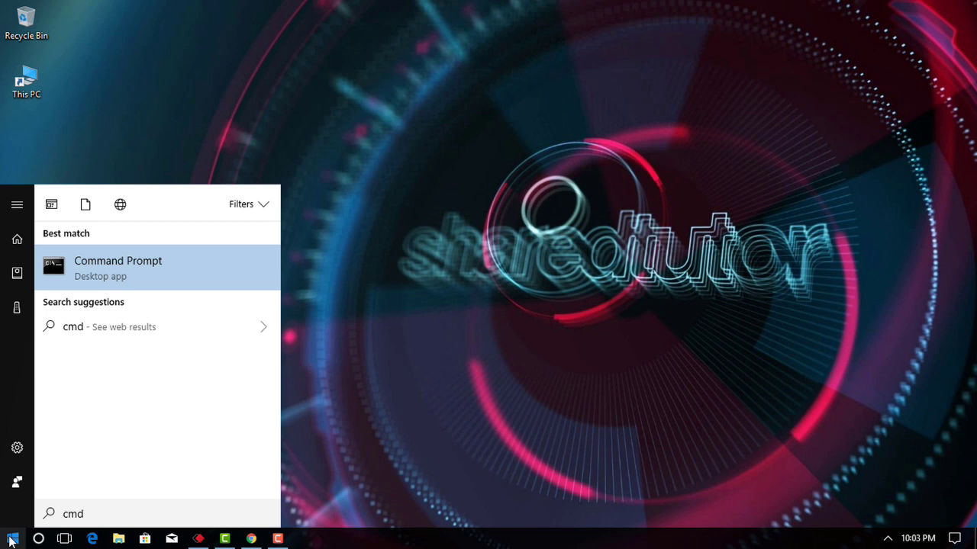
Run Command Prompt as administrator and execute ffmpeg -version, showing version N-92132-g0a41a8bf29.
right_click(196, 271)
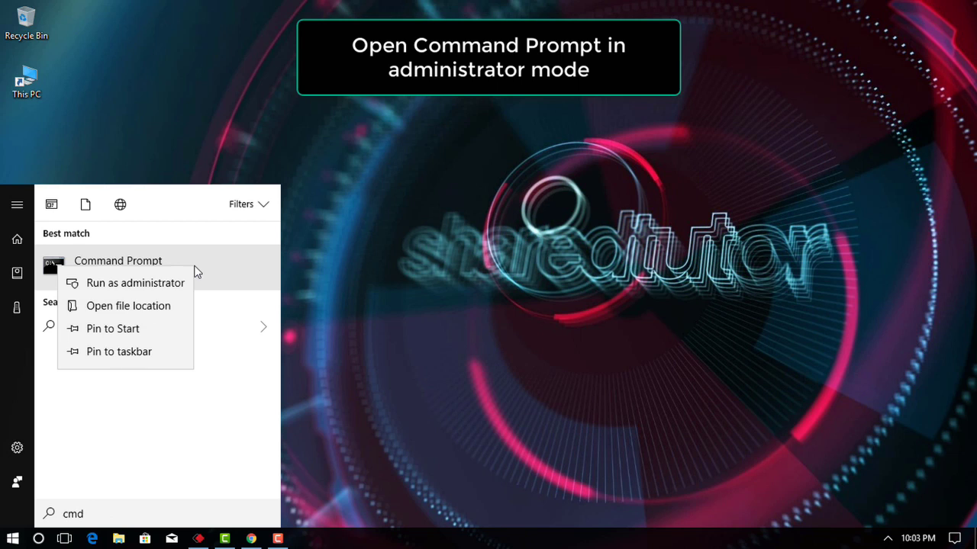
click(163, 283)
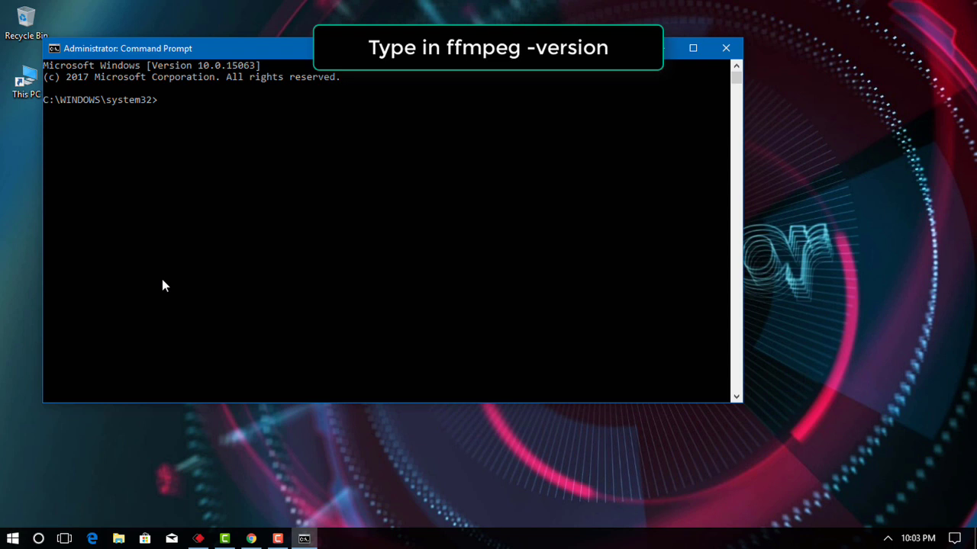
text(ffmpeg -version)
key(Return)
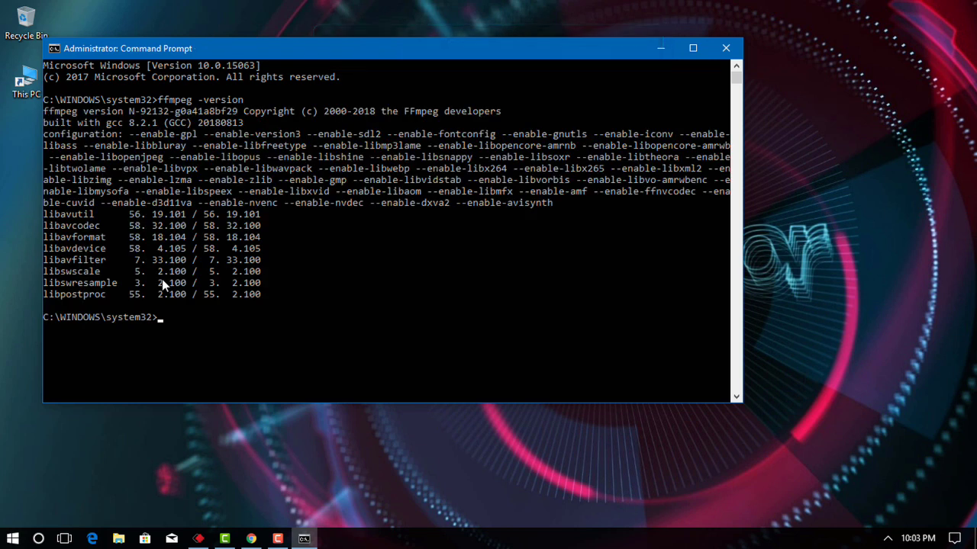